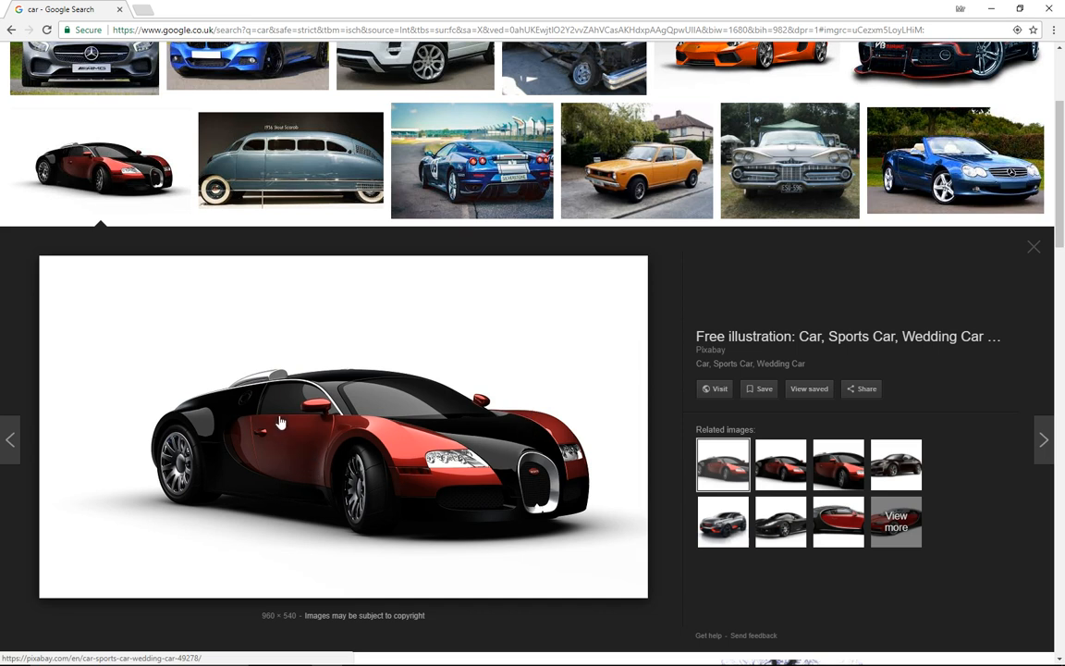
right_click(291, 388)
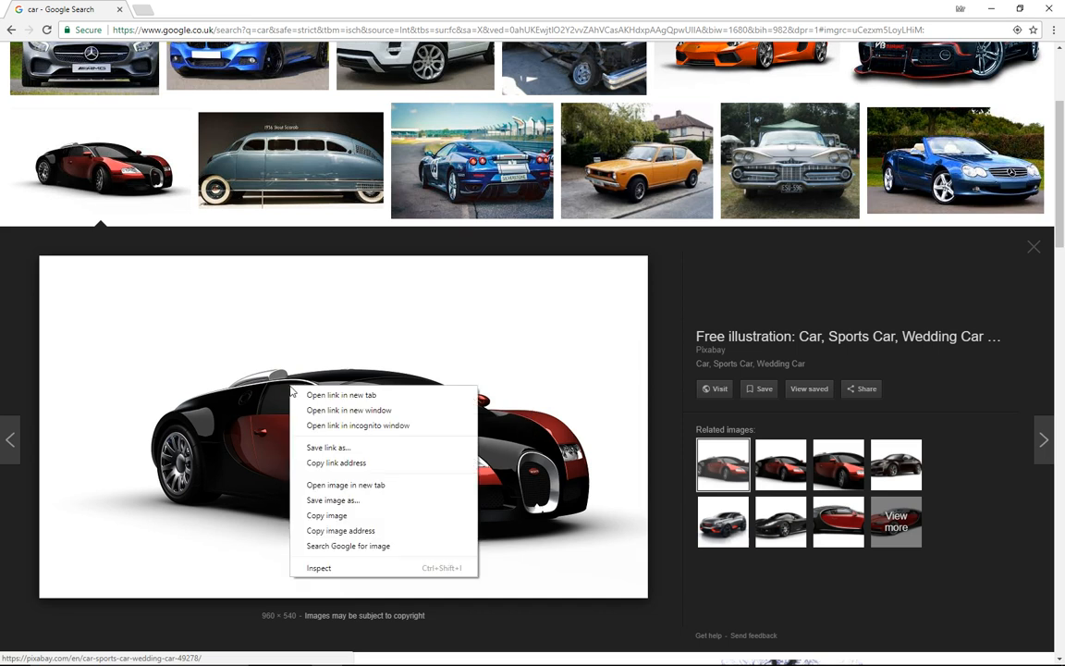
left_click(315, 500)
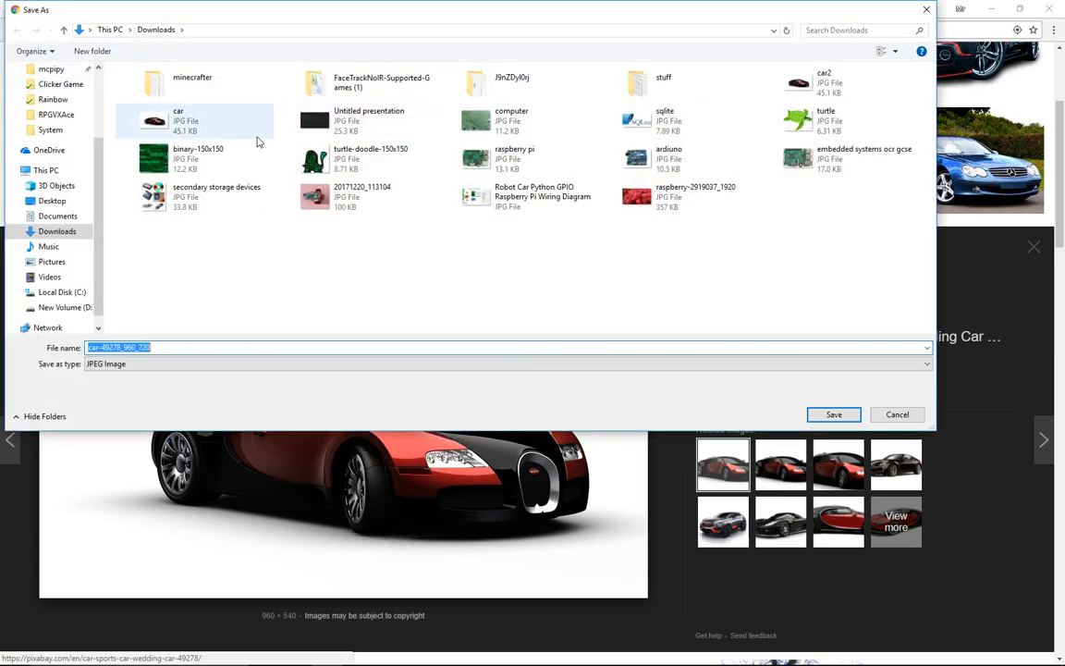
left_click(897, 415)
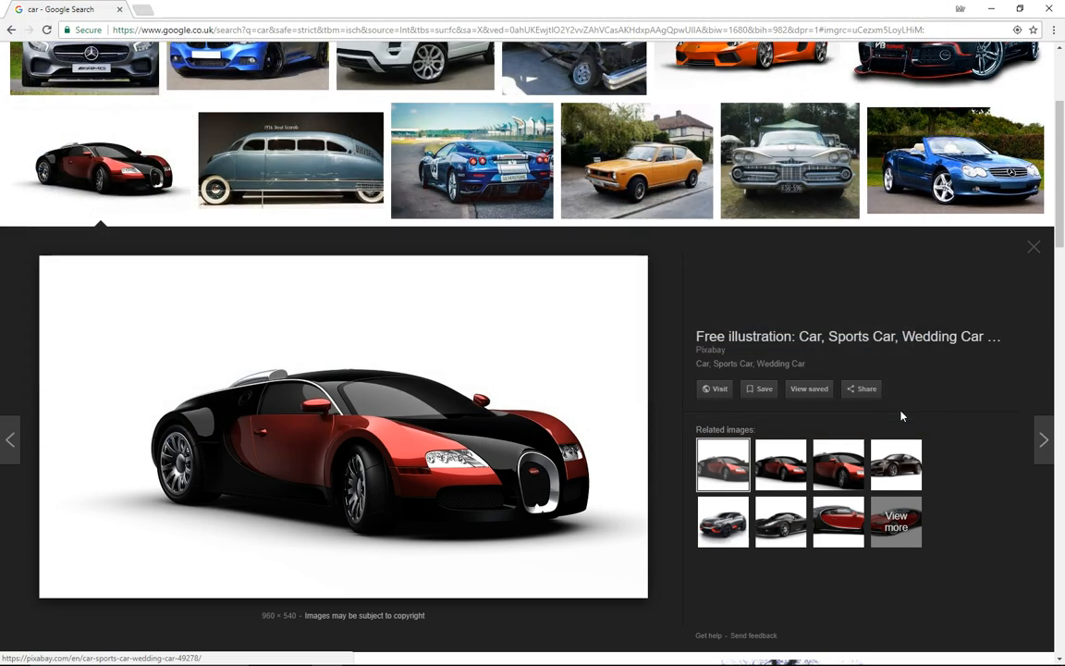
- Open pixlr.com in a new browser tab
left_click(137, 10)
type("pi")
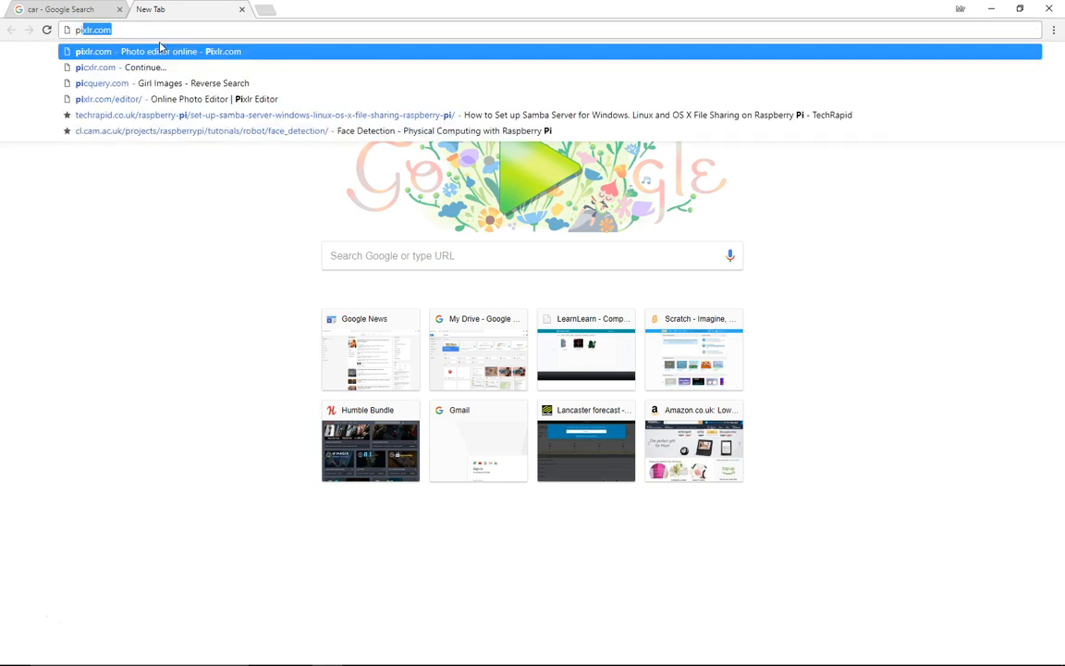
type("xlr.com")
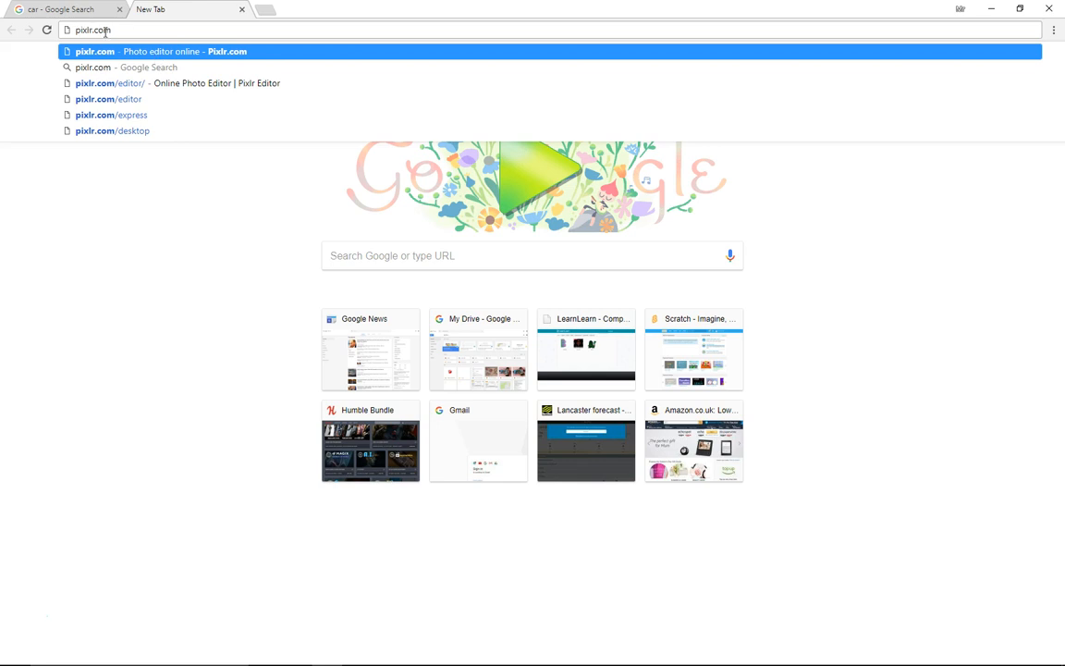
key("Return")
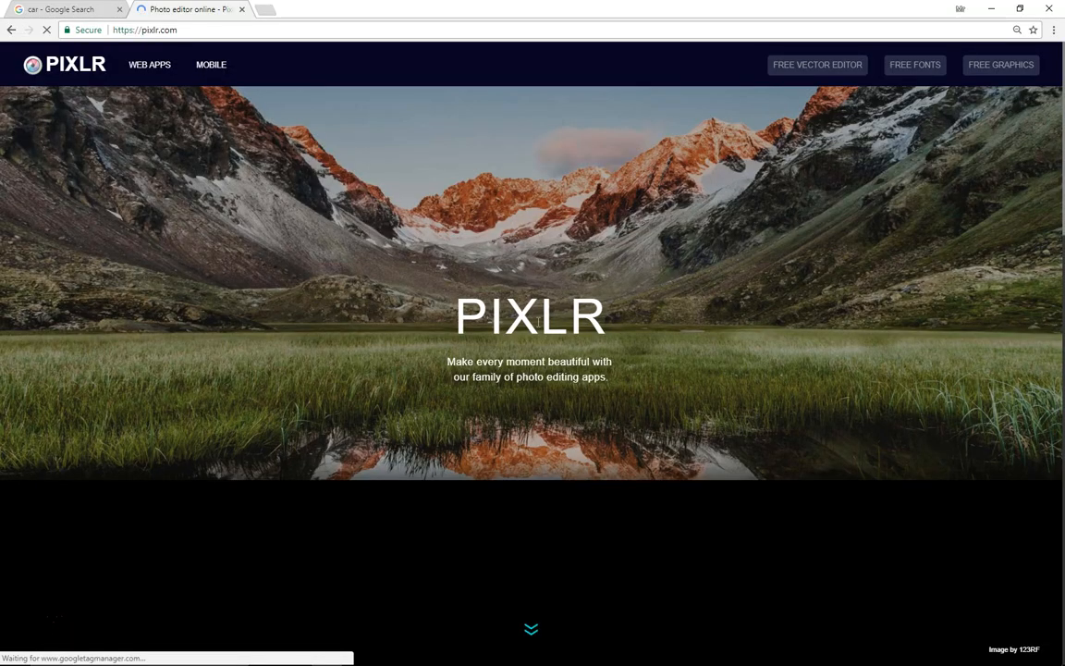
- Launch Pixlr Editor and open the car image from the Downloads folder
scroll(474, 278, "down", 3)
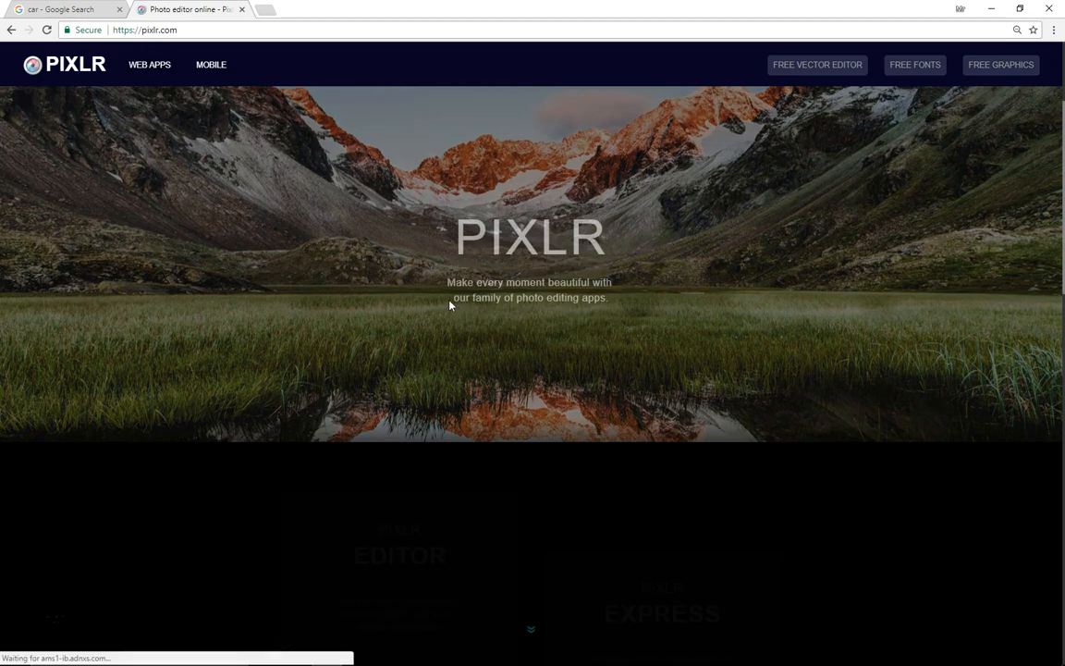
left_click(397, 486)
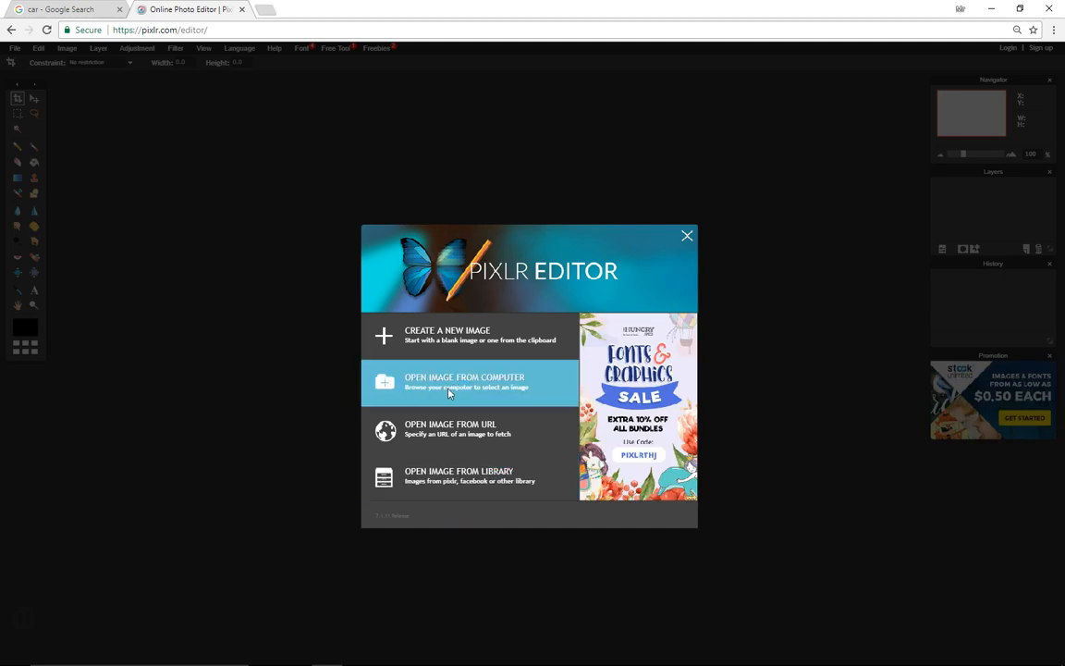
left_click(423, 394)
double_click(171, 117)
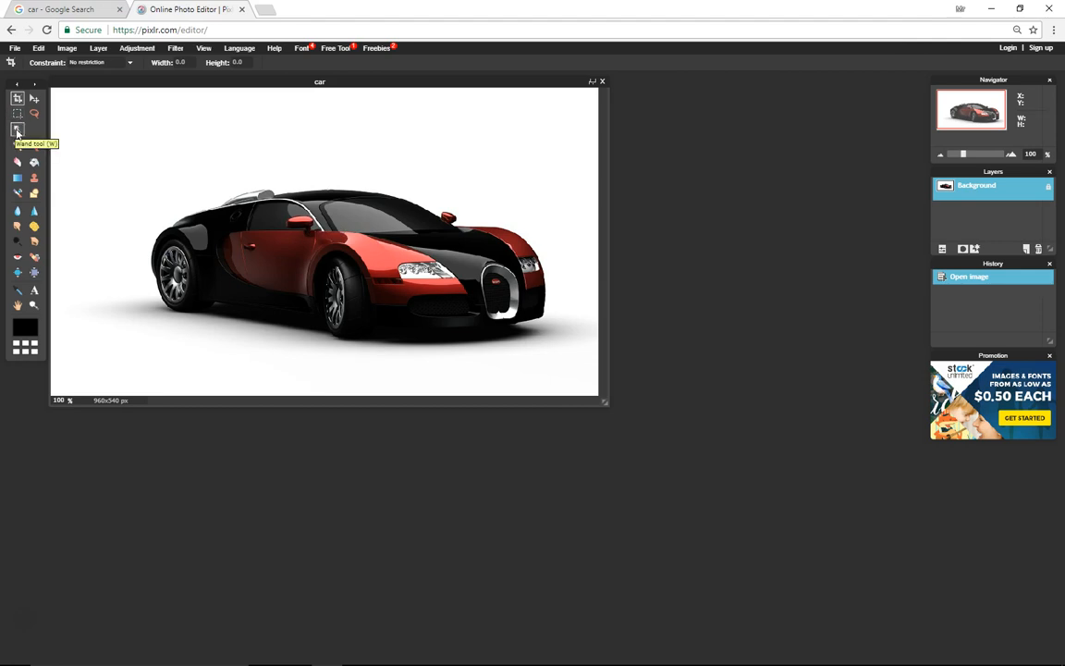
- Select the white background around the car with the Wand tool
left_click(17, 130)
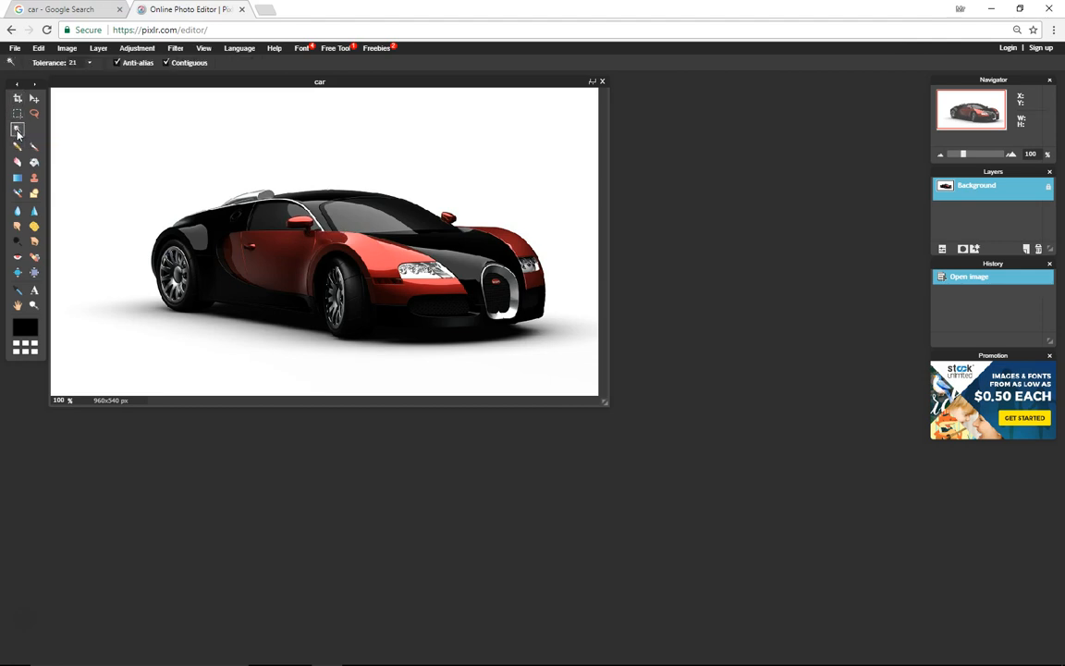
left_click(142, 136)
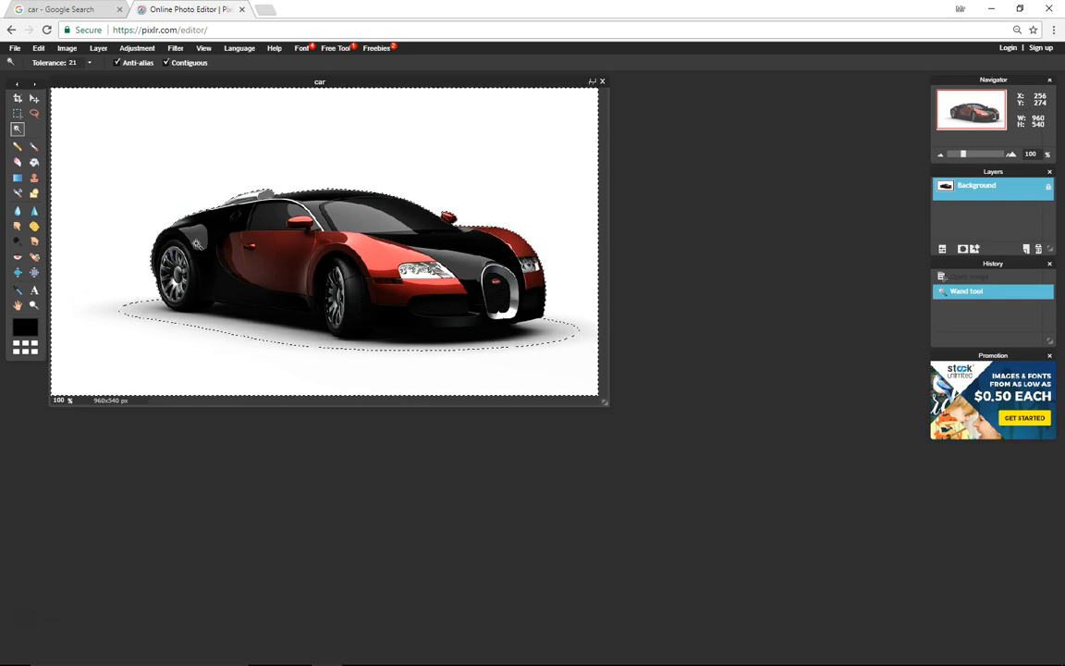
- Set the Wand tolerance to 35, clear the selection and reselect the white background
double_click(77, 62)
type("3")
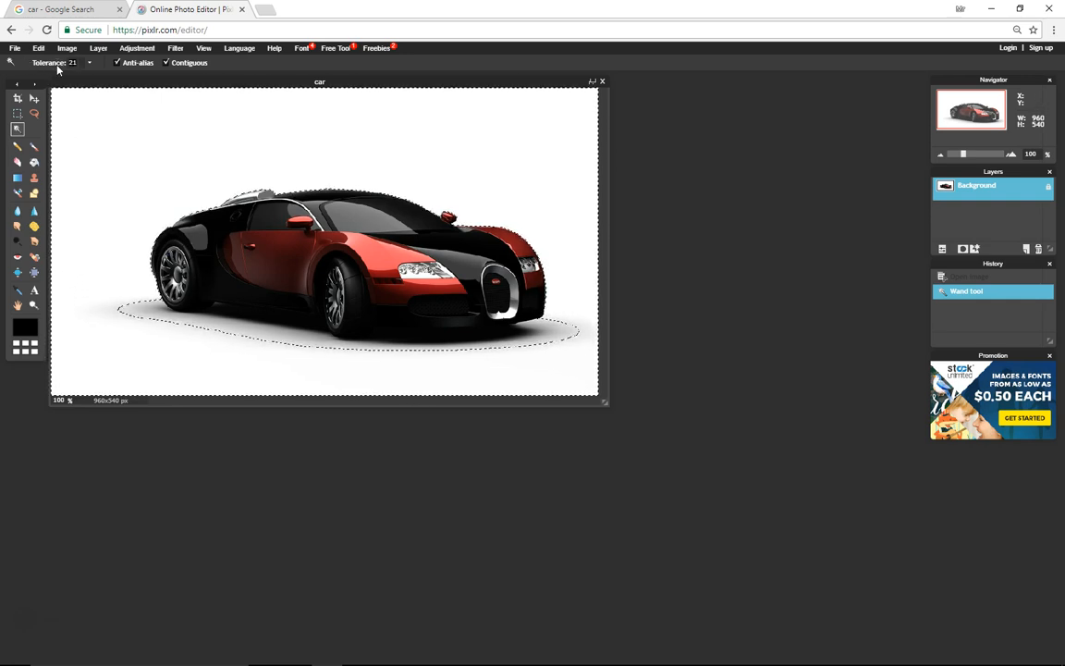
type("5")
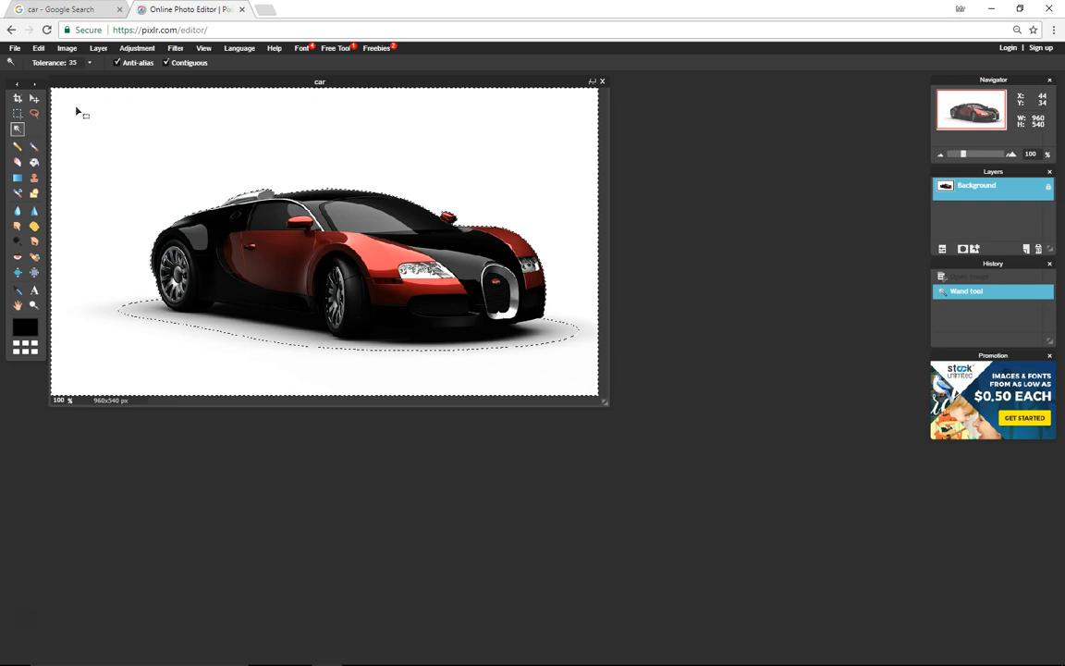
left_click(67, 48)
left_click(38, 47)
left_click(37, 47)
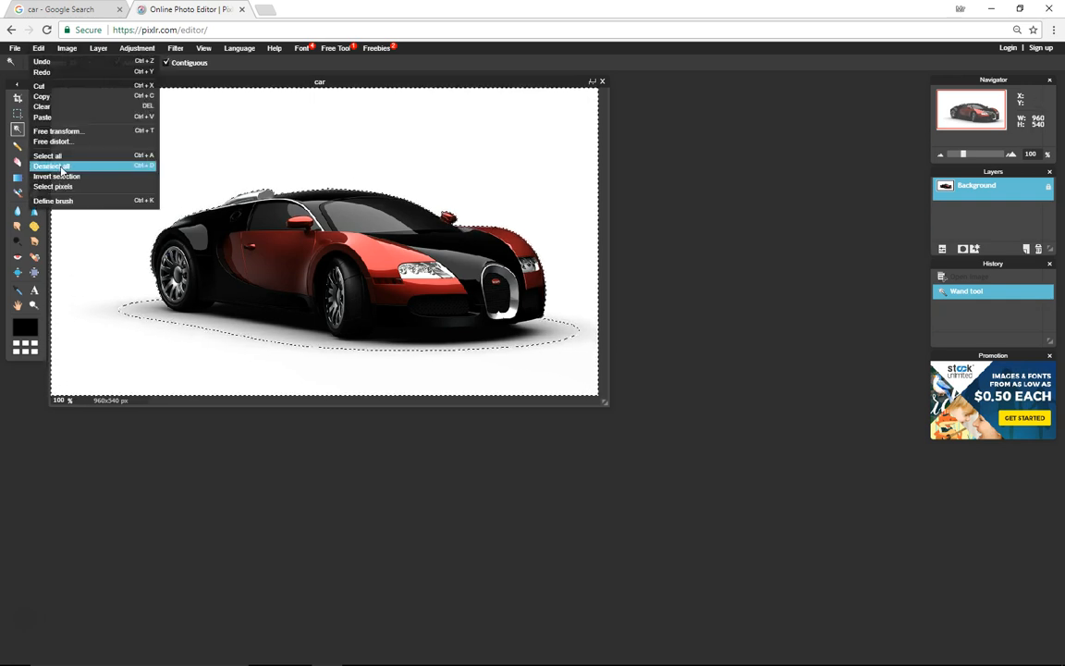
left_click(58, 167)
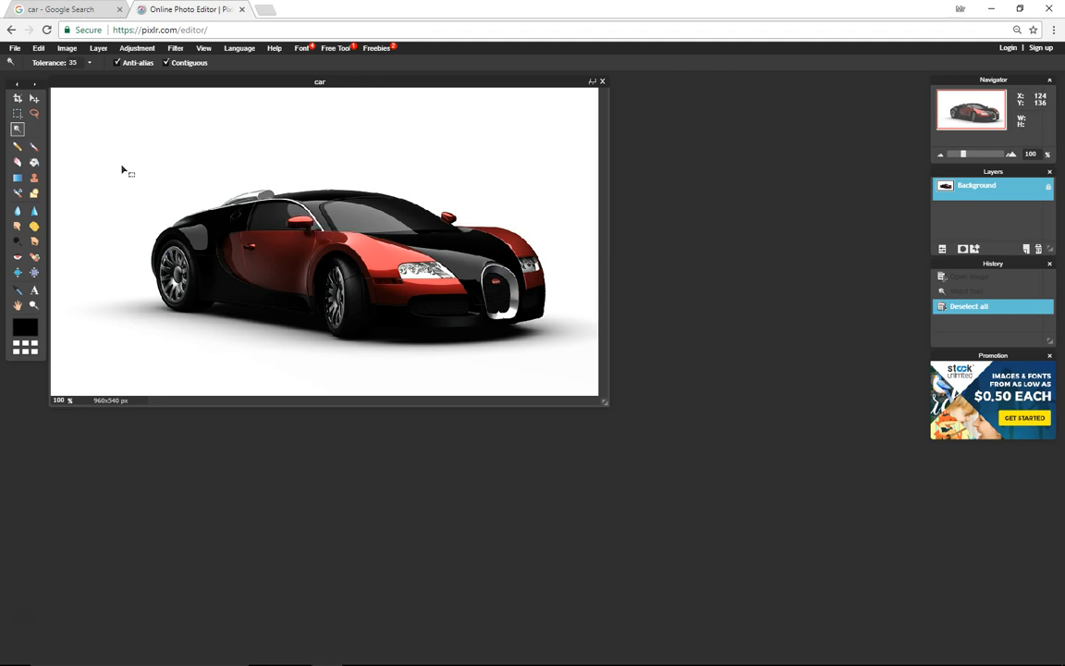
left_click(91, 153)
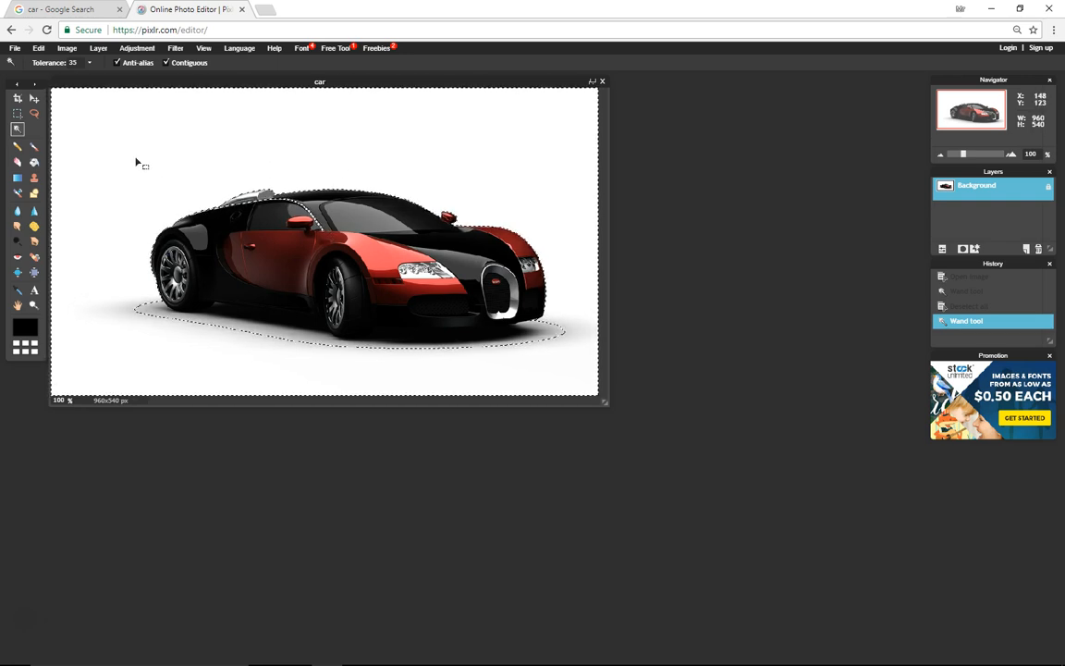
- Add the gap above the car's rear roof to the selection with the Lasso tool
left_click(34, 114)
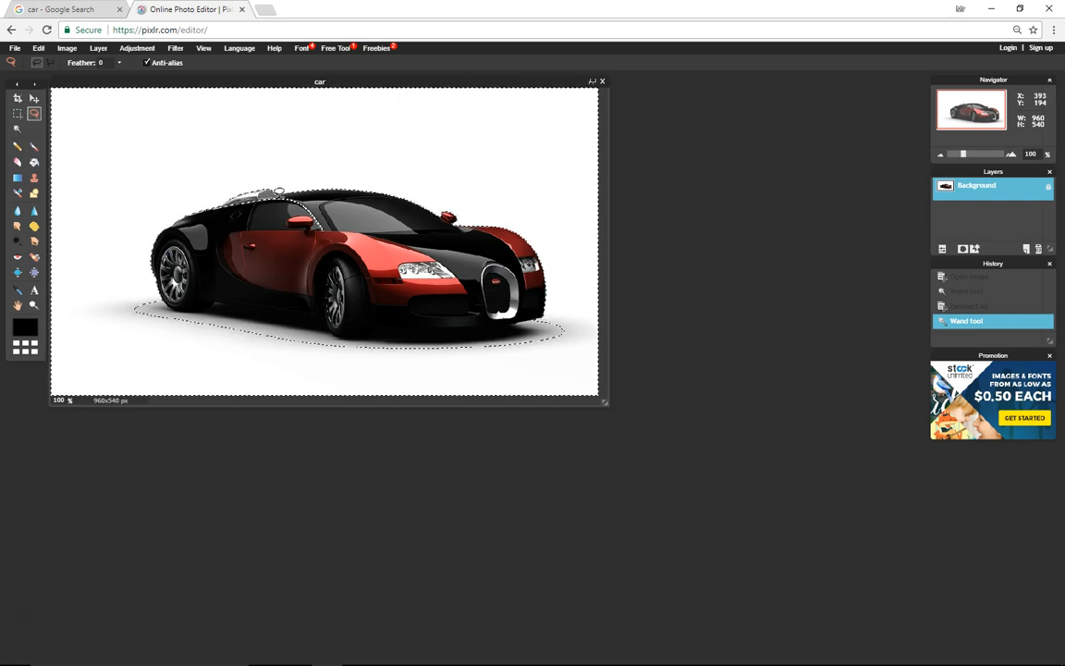
mouse_move(277, 257)
left_mouse_down()
mouse_move(201, 235)
mouse_move(214, 205)
mouse_move(255, 192)
left_mouse_up()
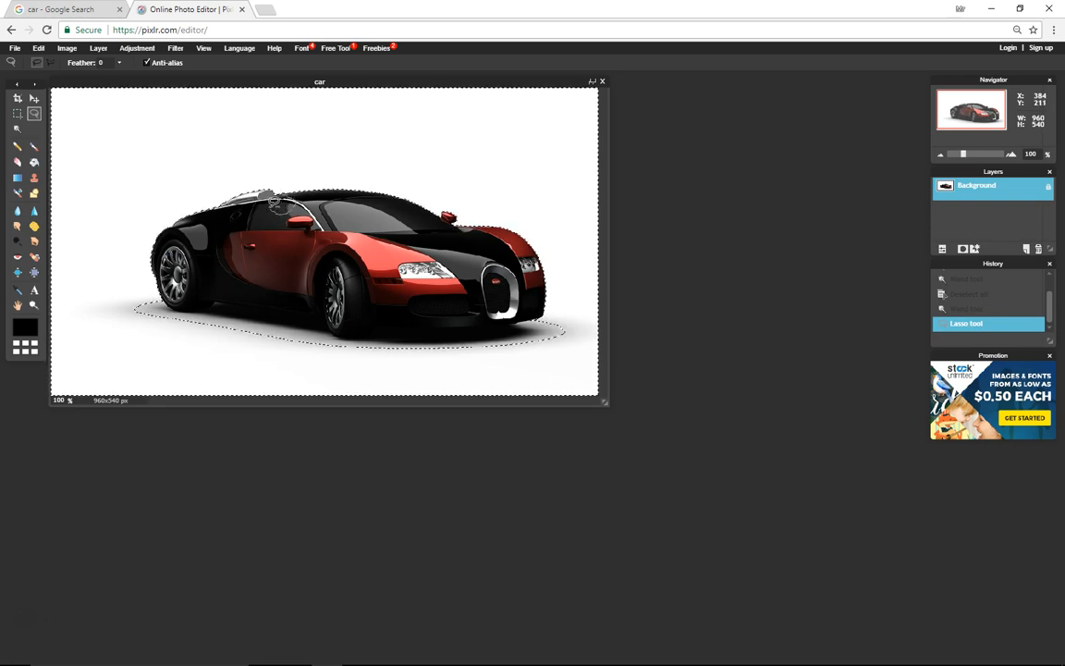
left_click_drag(286, 193, 289, 192)
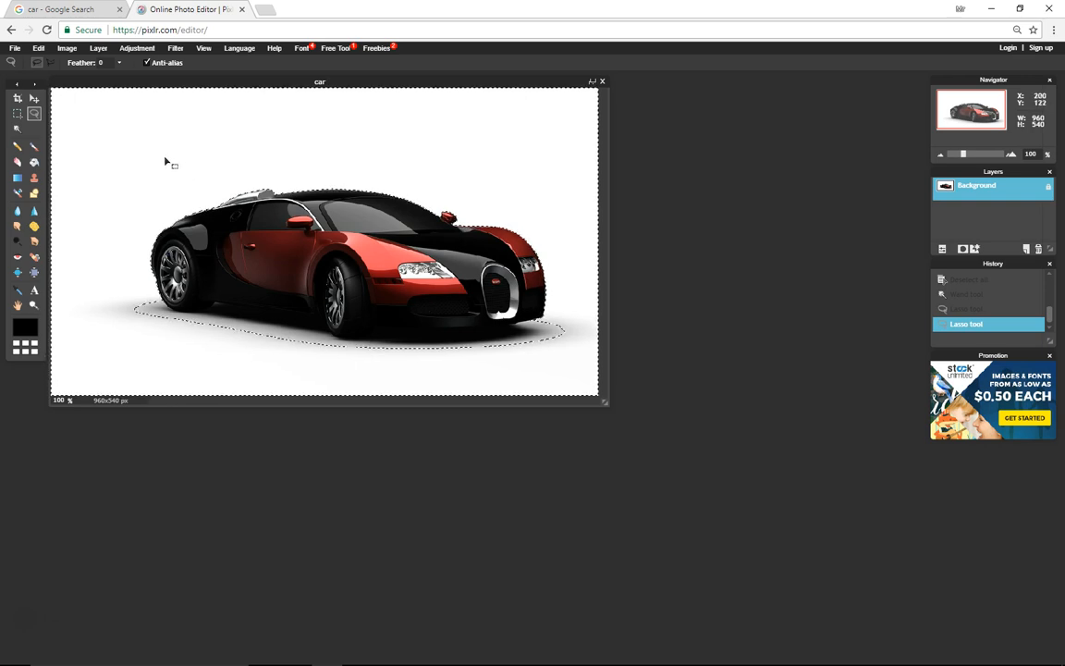
- Invert the selection onto the car and copy it
left_click(40, 50)
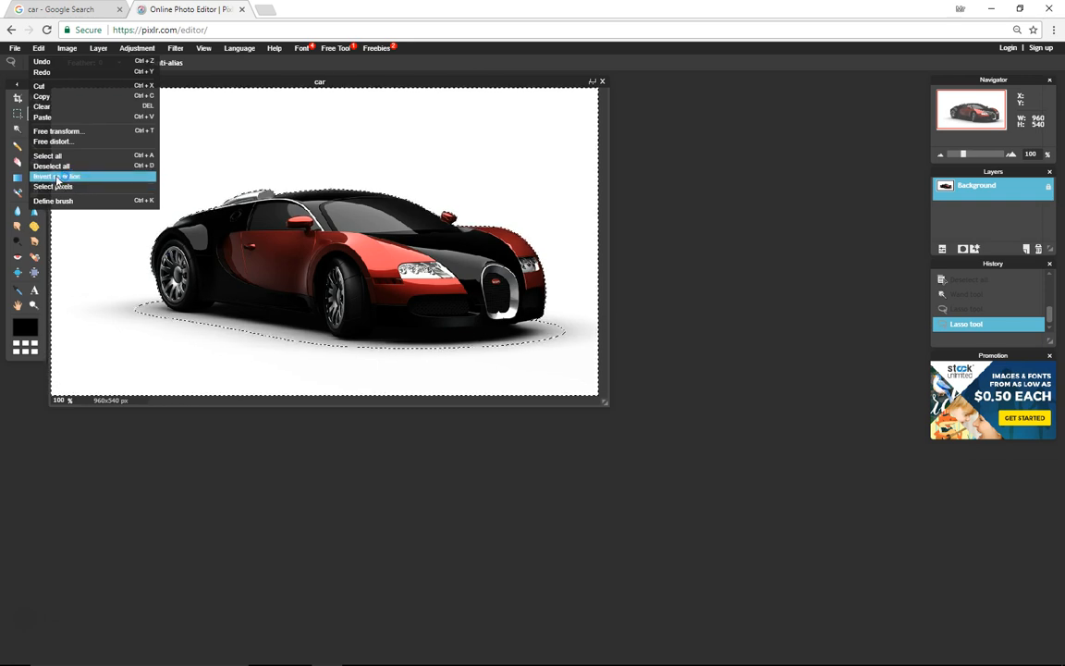
left_click(56, 176)
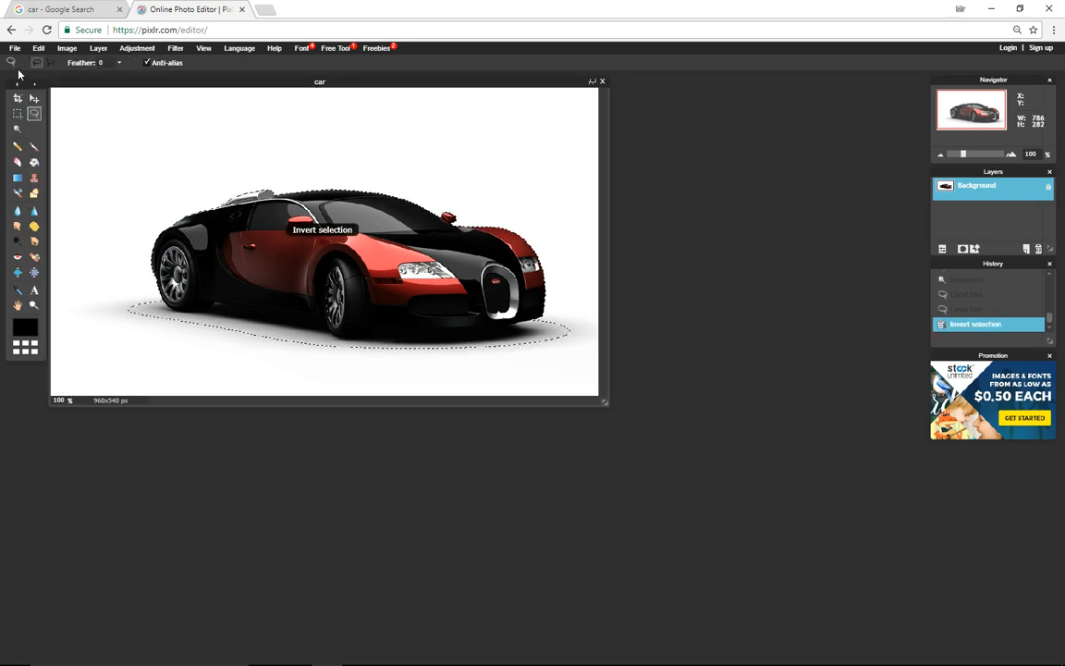
left_click(37, 50)
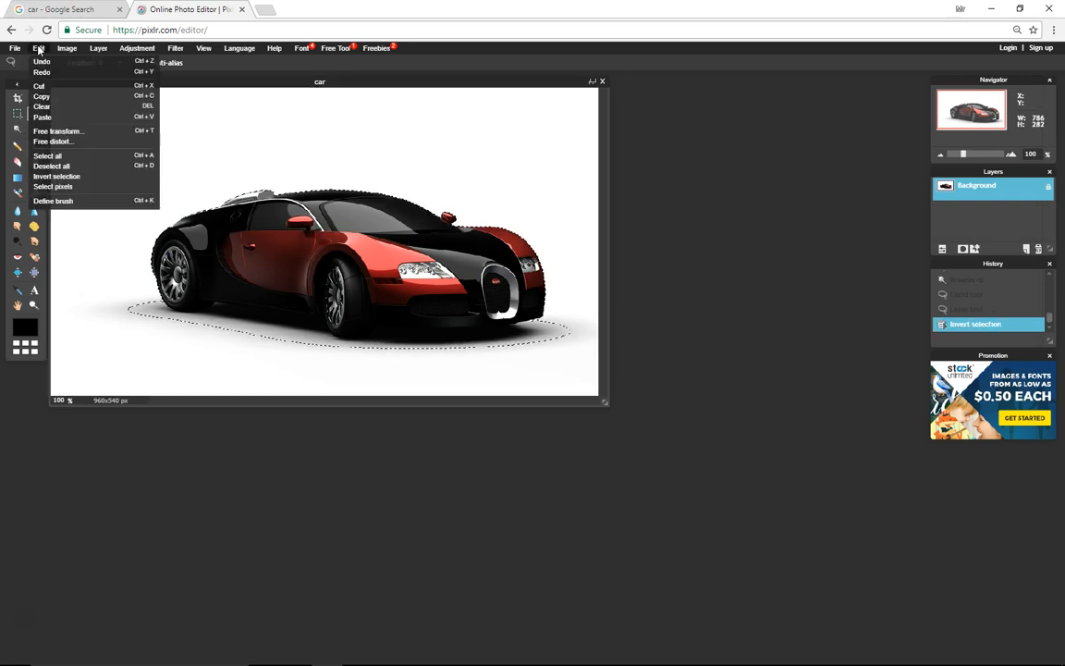
left_click(46, 96)
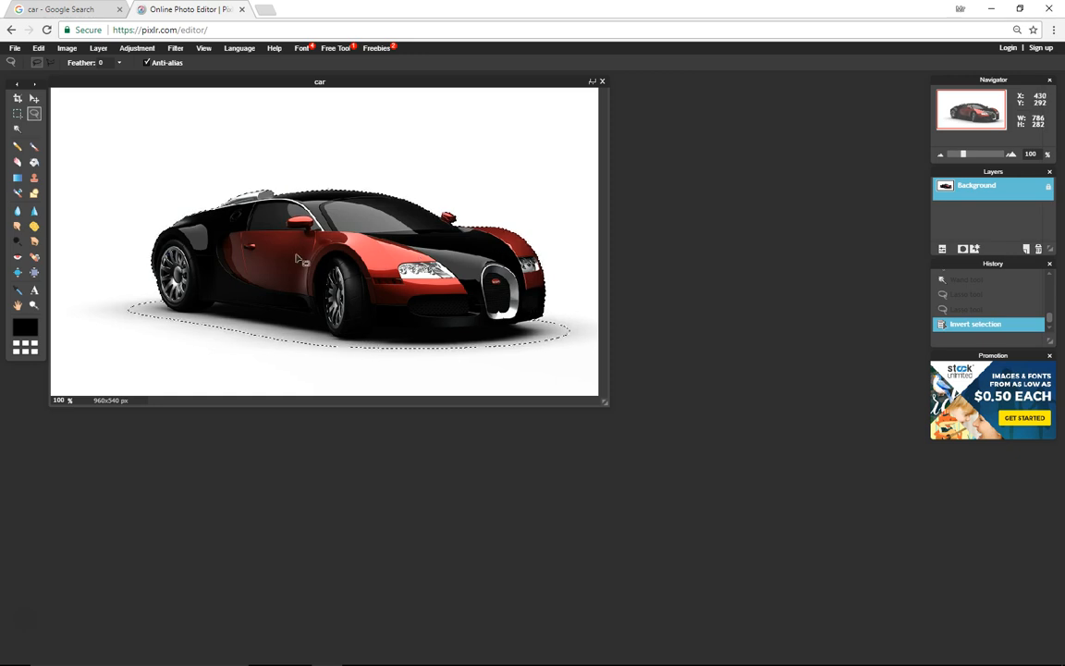
- Create a new transparent image from the clipboard contents
left_click(14, 48)
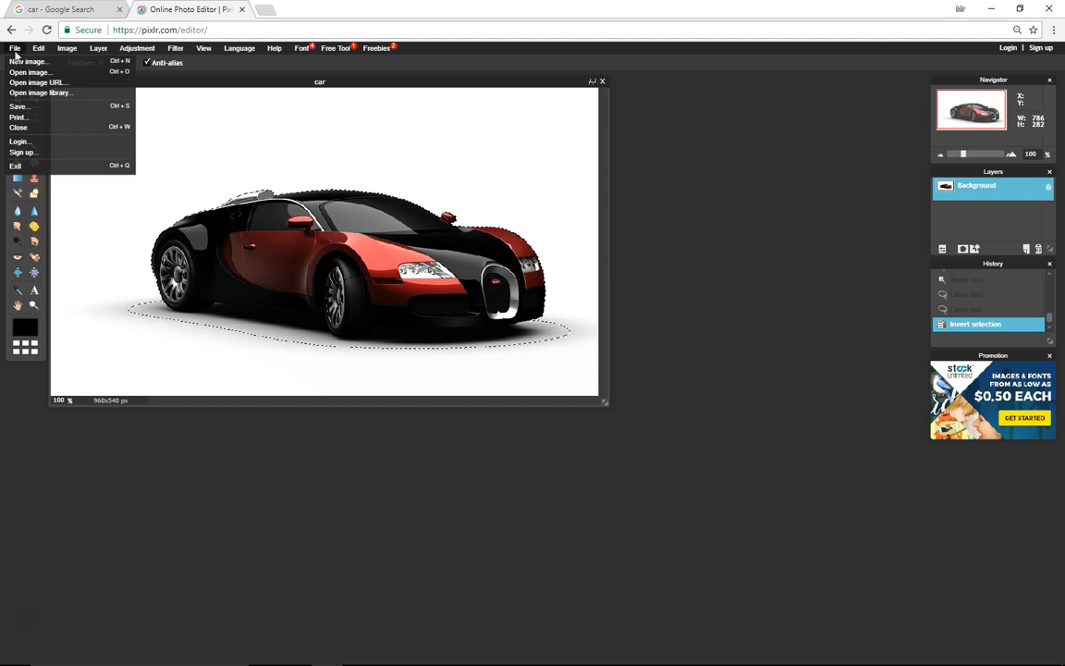
left_click(28, 62)
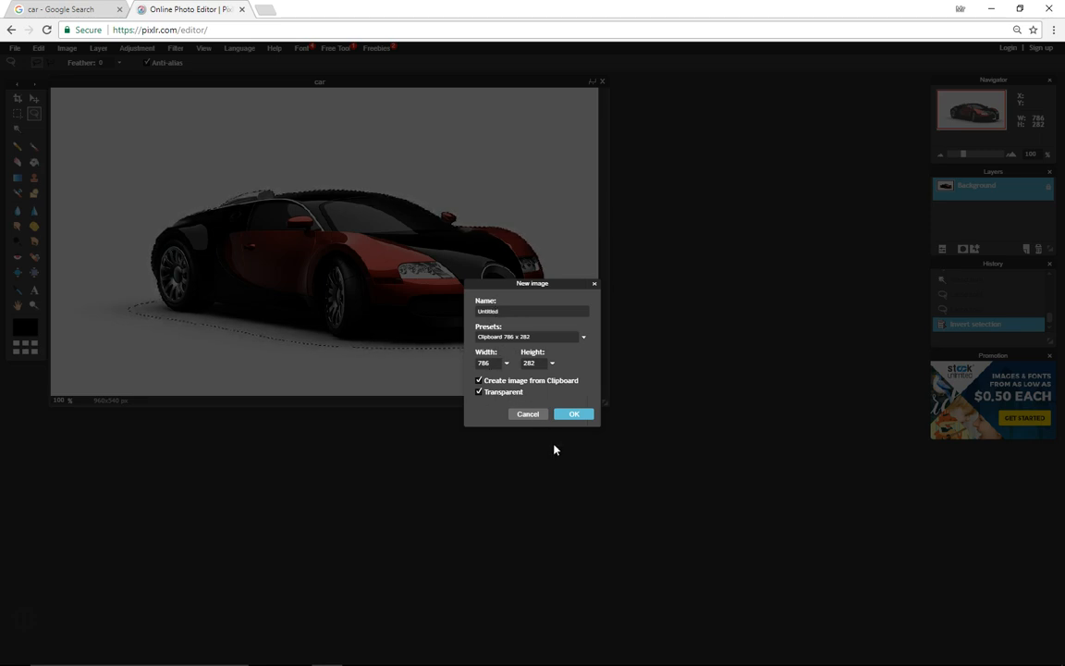
left_click(575, 415)
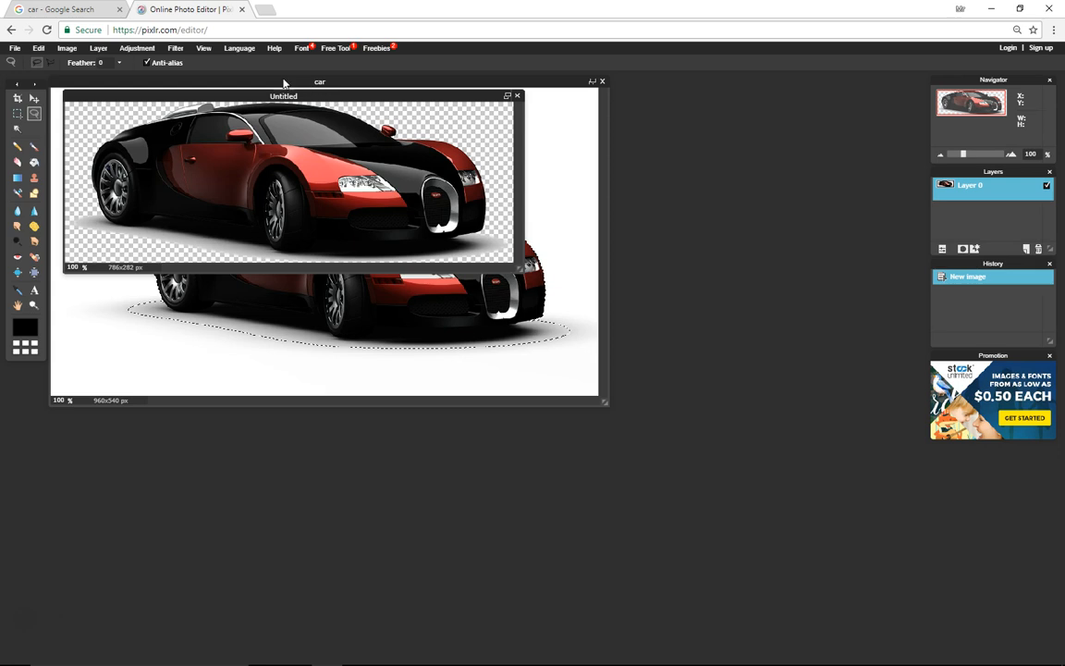
- Close the original car image without saving it
left_click(603, 82)
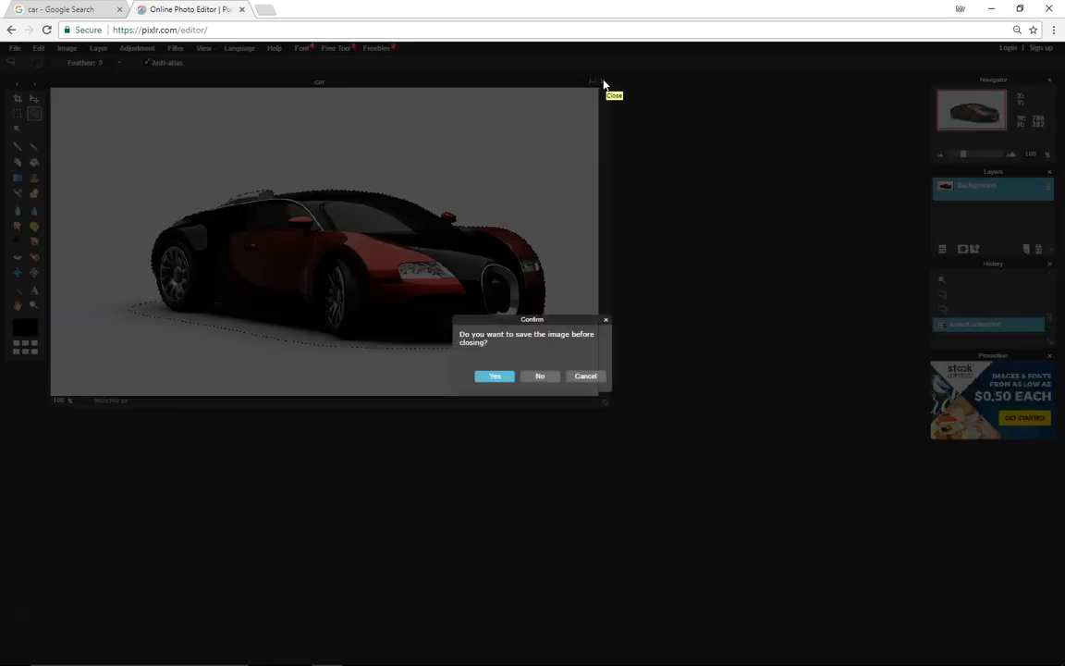
left_click(541, 376)
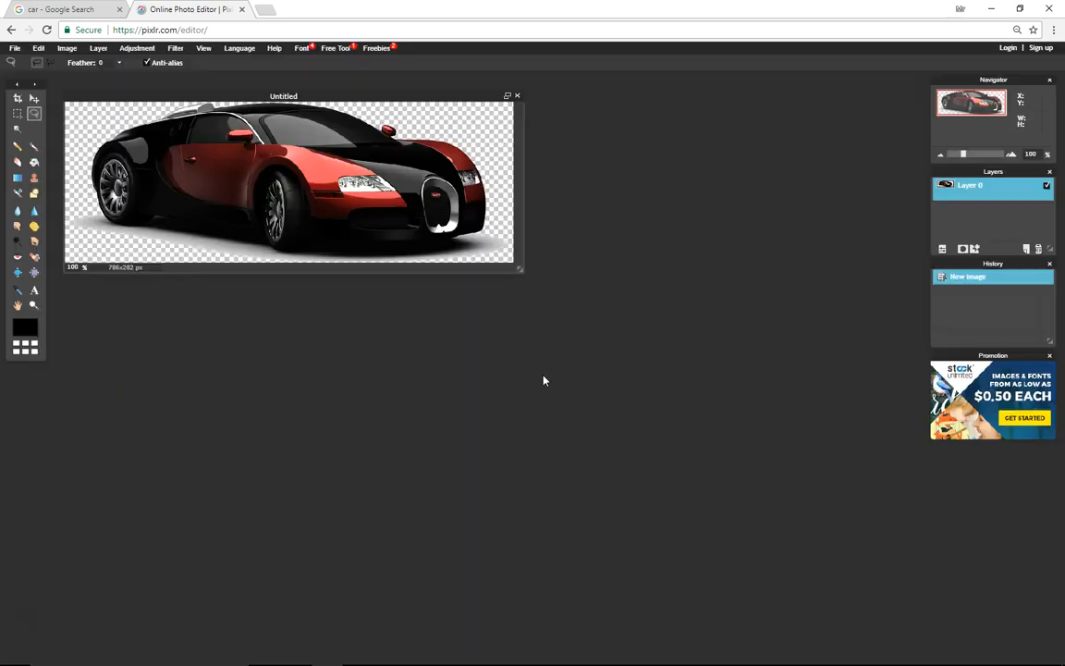
- Save the new image to the computer as a PNG named cartransparent in Downloads
left_click(13, 47)
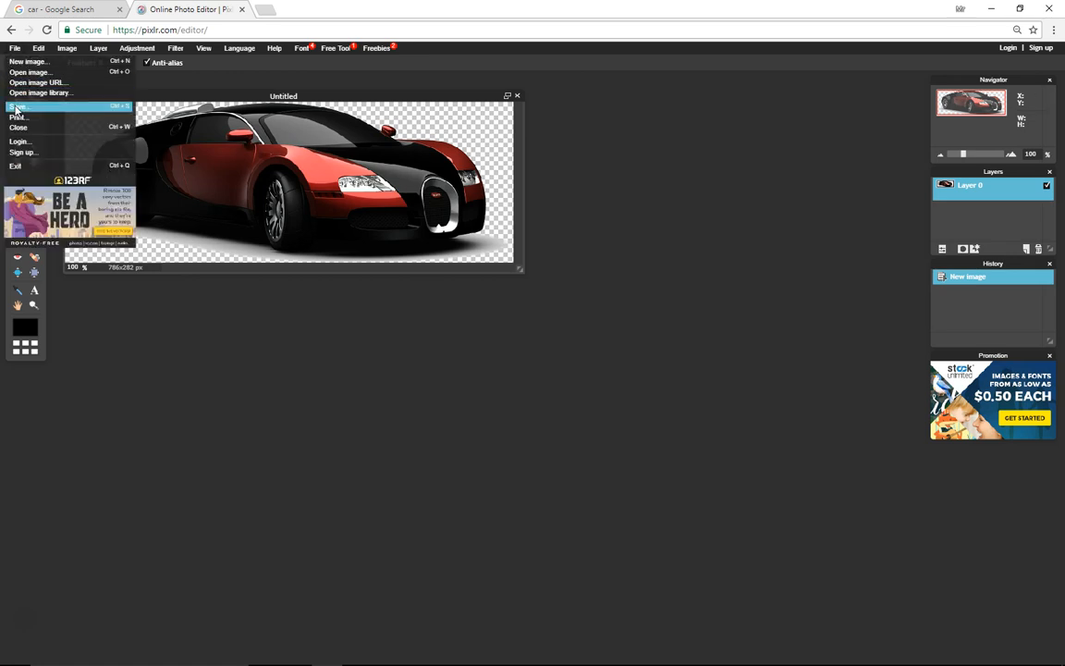
left_click(19, 106)
left_click(635, 319)
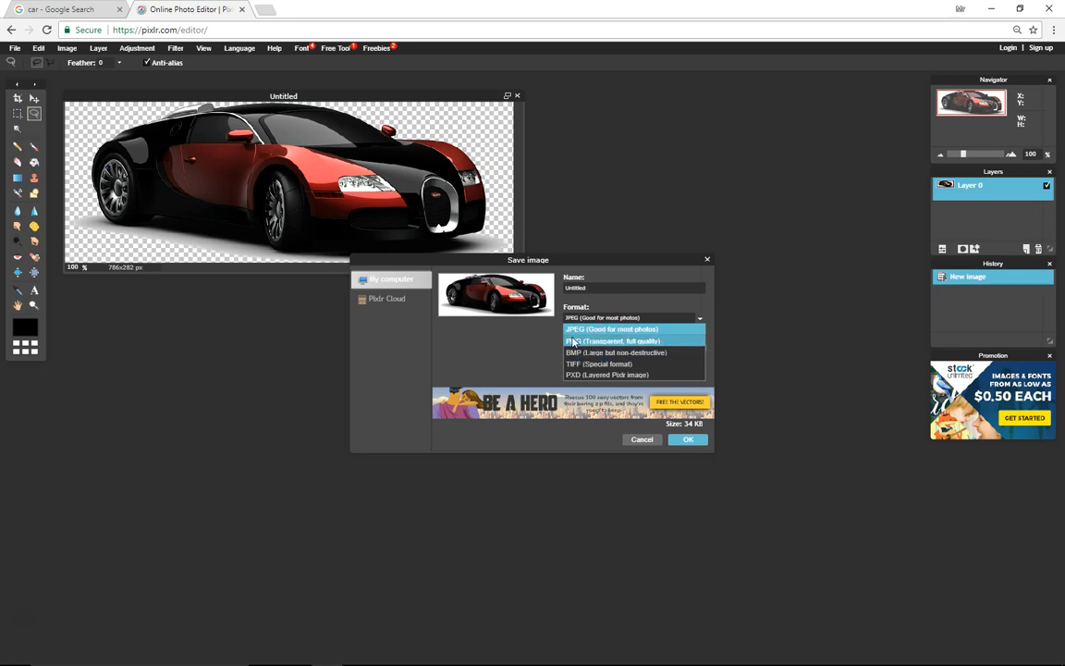
left_click(602, 341)
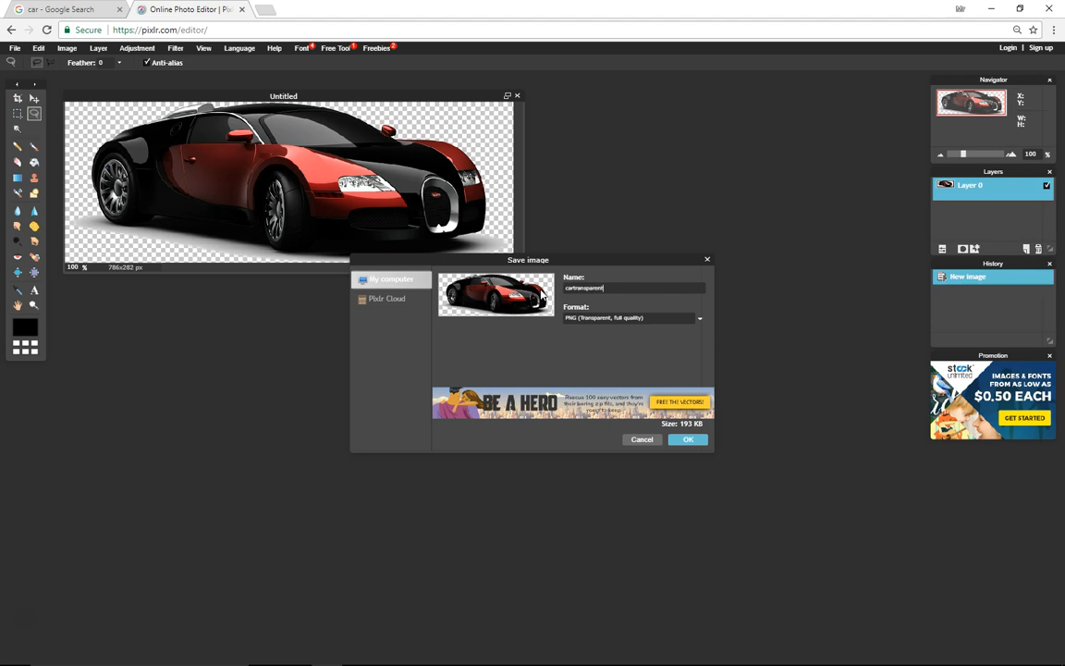
left_click(685, 440)
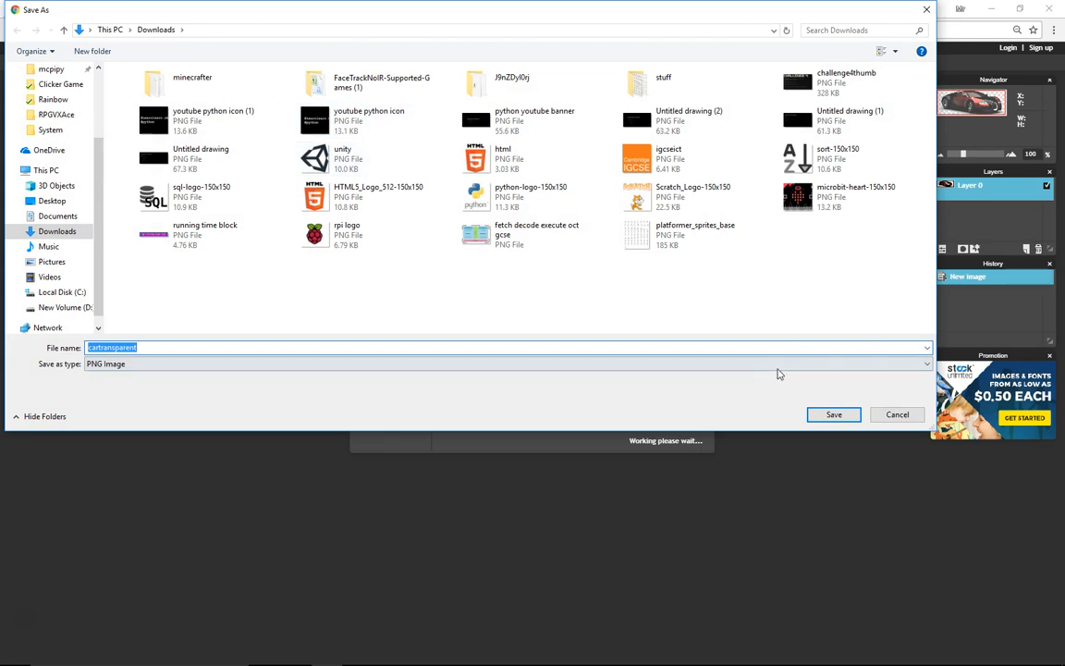
left_click(834, 414)
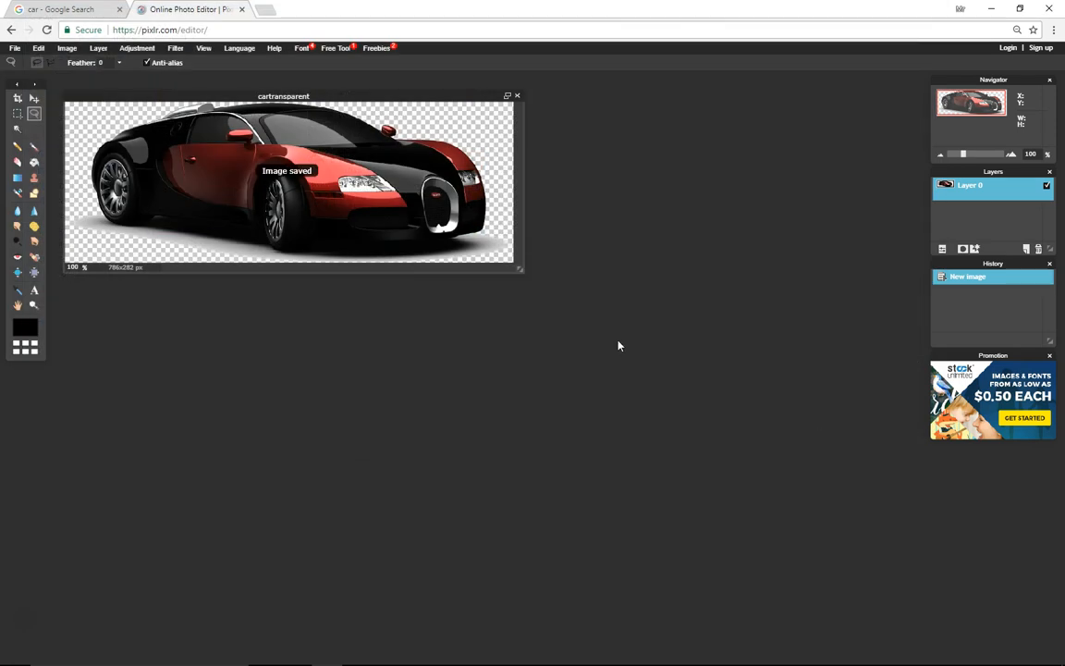